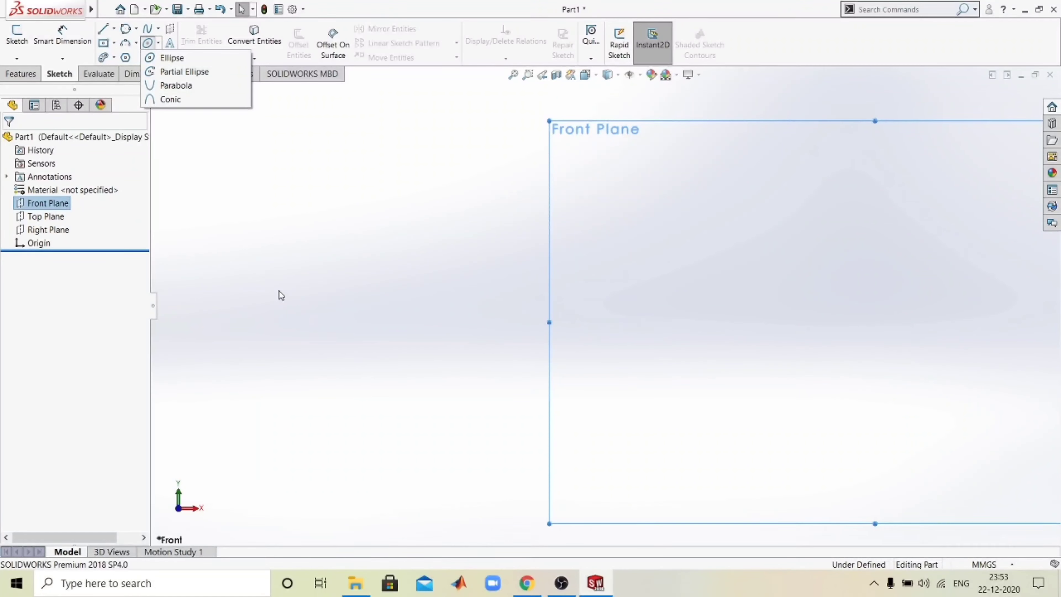
# Step: Sketch an ellipse on the Front Plane with radii of about 54 mm and 30 mm, centred about 57 mm right of the origin
pyautogui.click(172, 58)
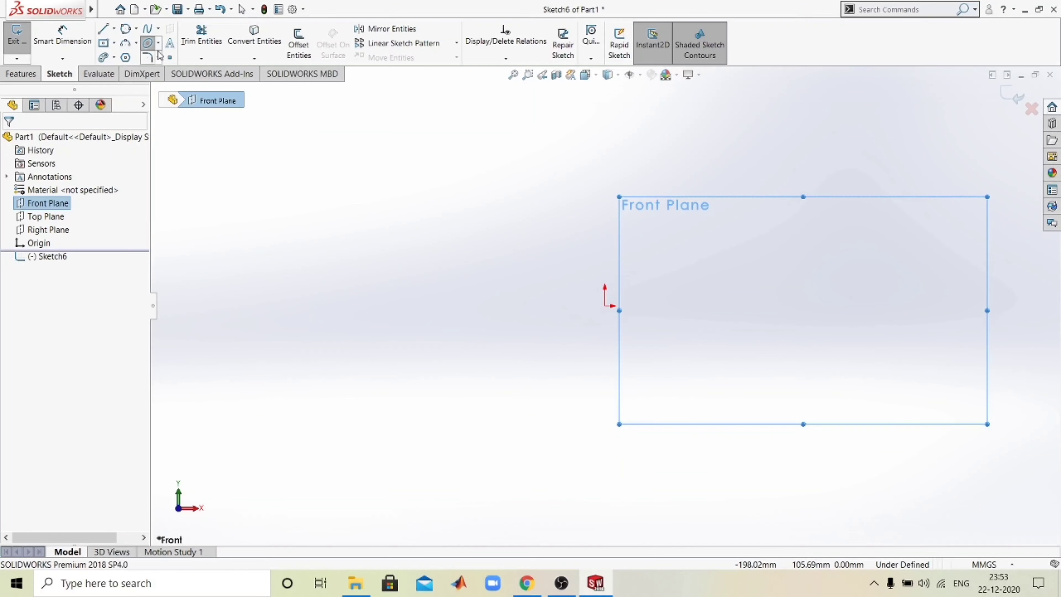
pyautogui.click(722, 305)
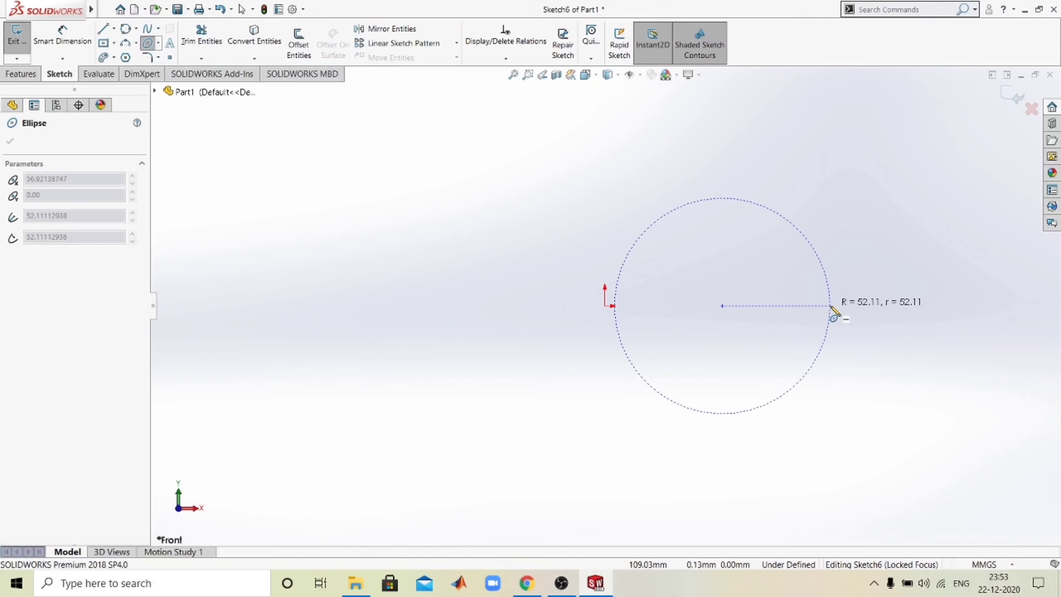
pyautogui.click(835, 308)
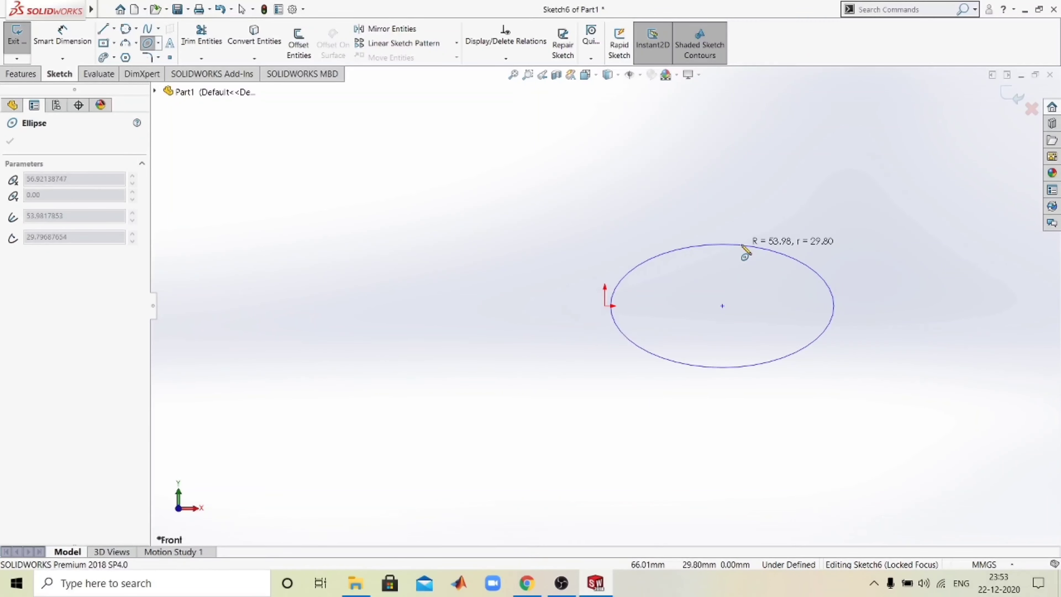
pyautogui.click(742, 245)
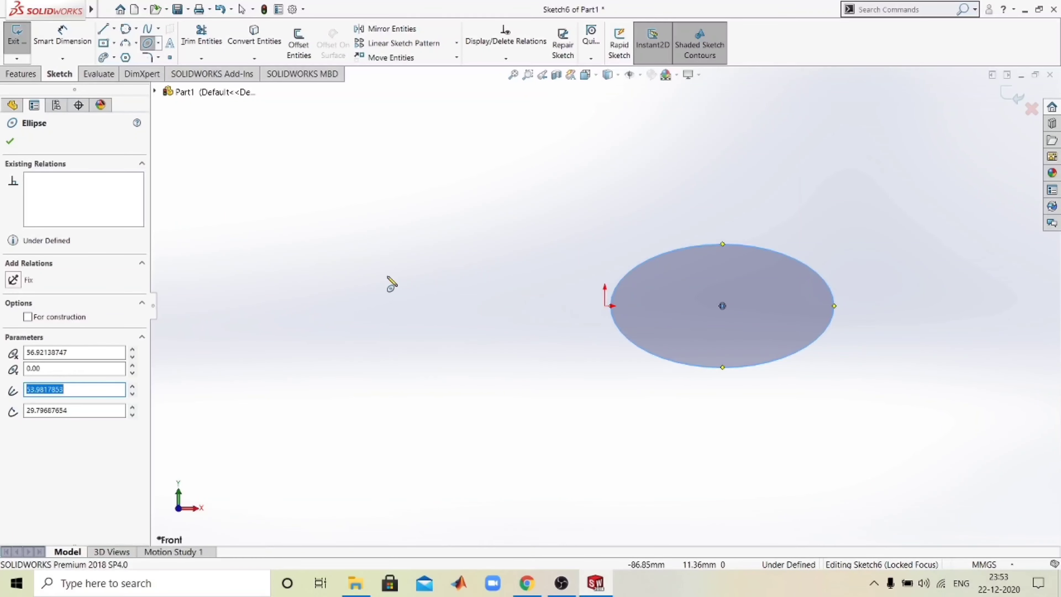
pyautogui.click(10, 141)
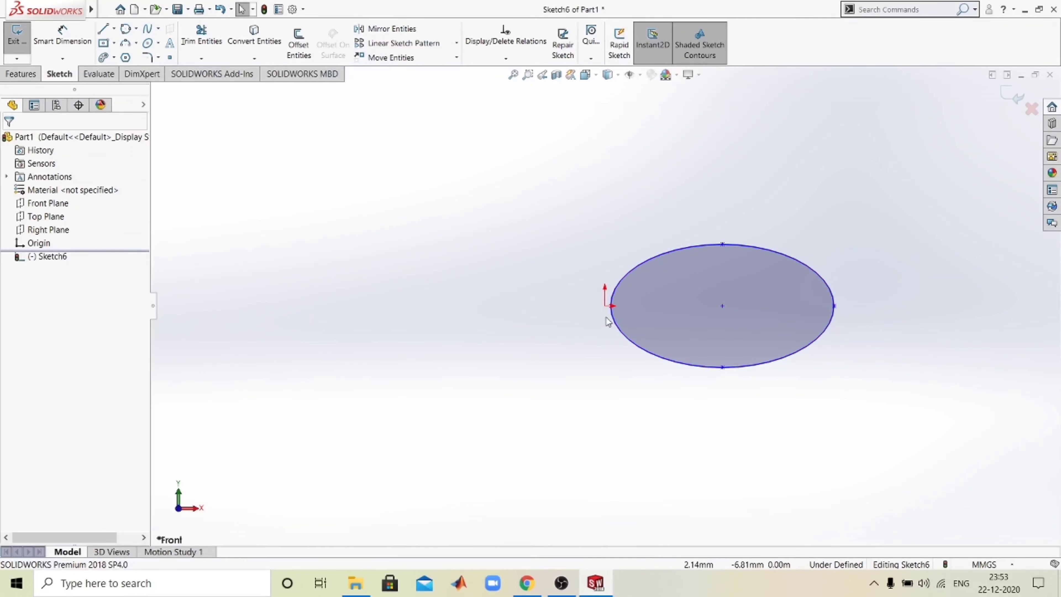
# Step: Dimension the ellipse's height between its upper and lower quadrant points, placing the dimension to its right
pyautogui.click(86, 48)
pyautogui.scroll(-2, 699, 251)
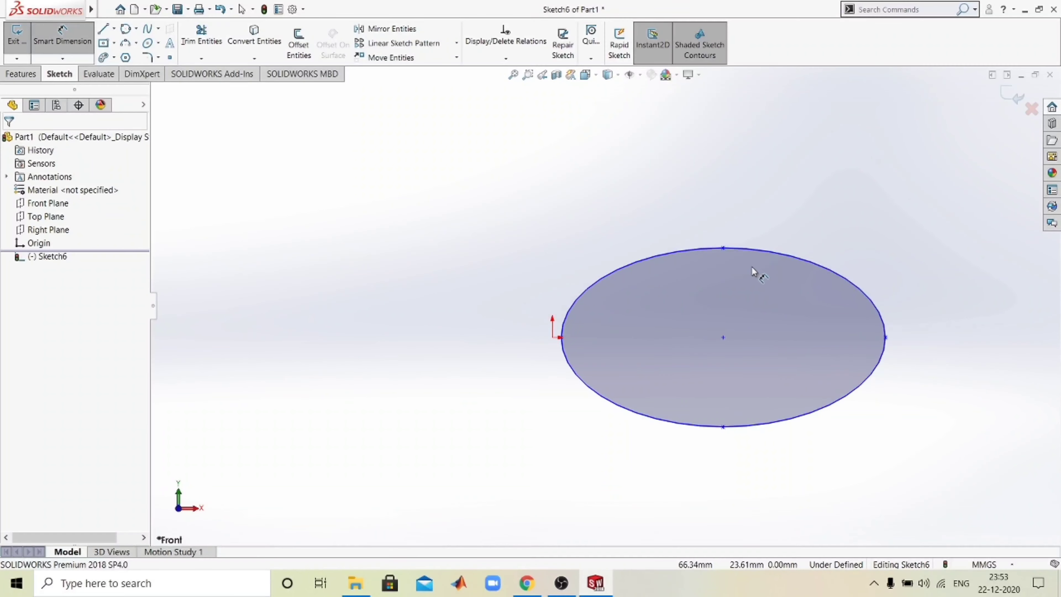
pyautogui.click(723, 248)
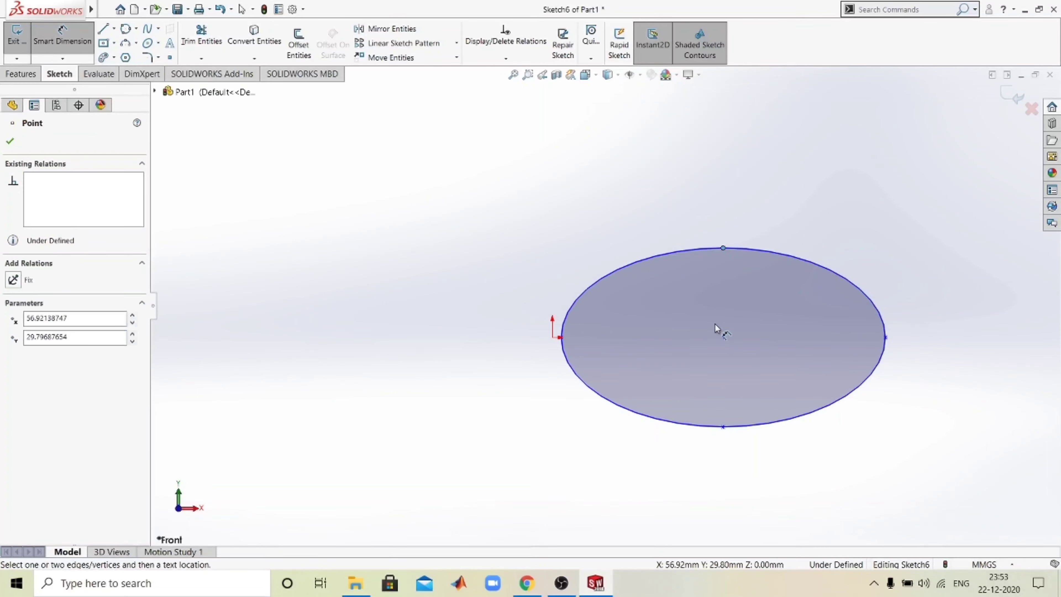
pyautogui.click(723, 427)
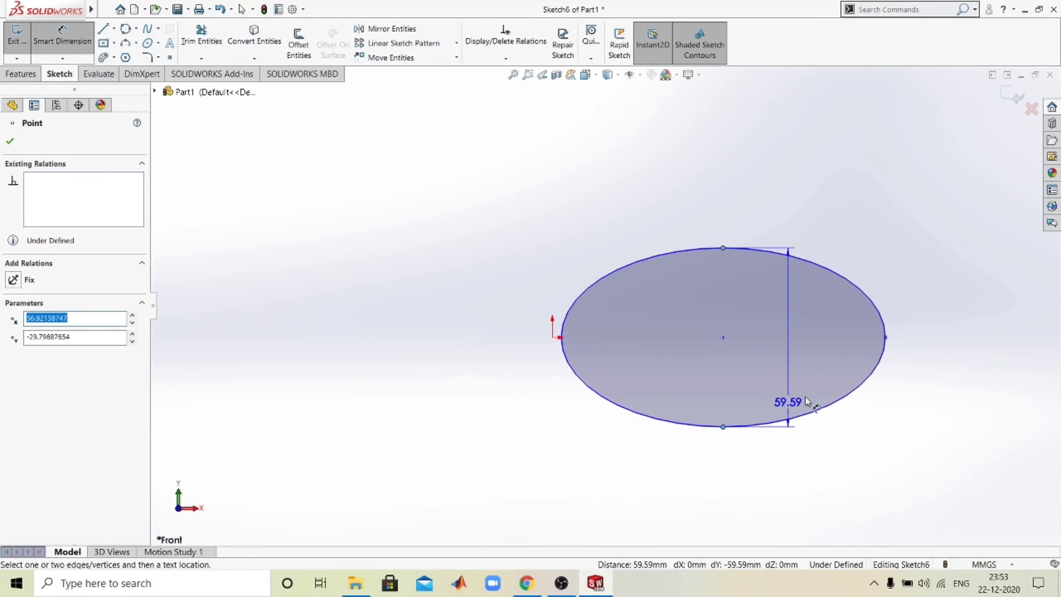
pyautogui.click(973, 339)
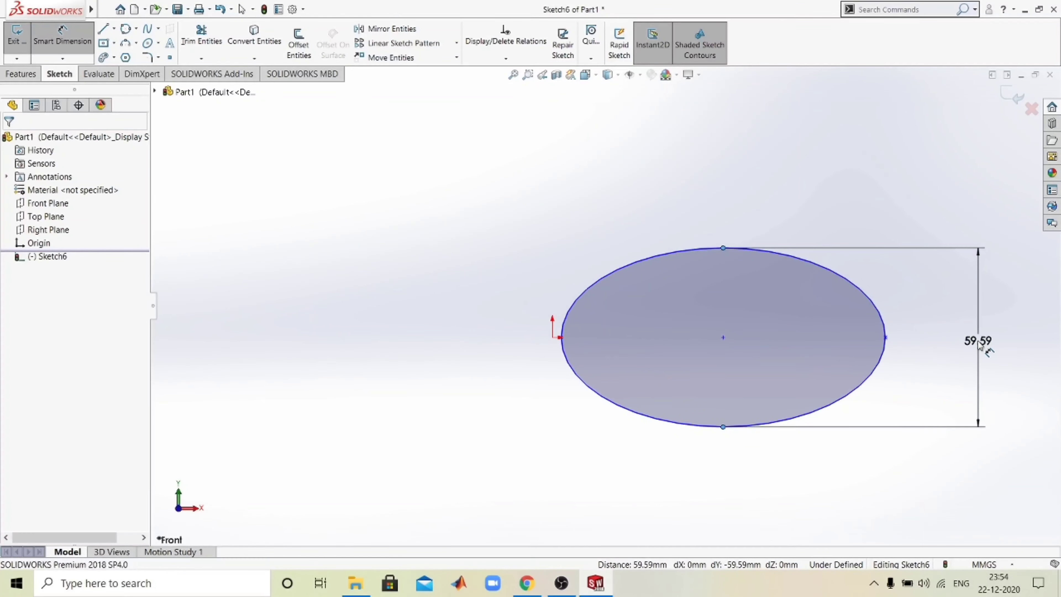
pyautogui.click(932, 324)
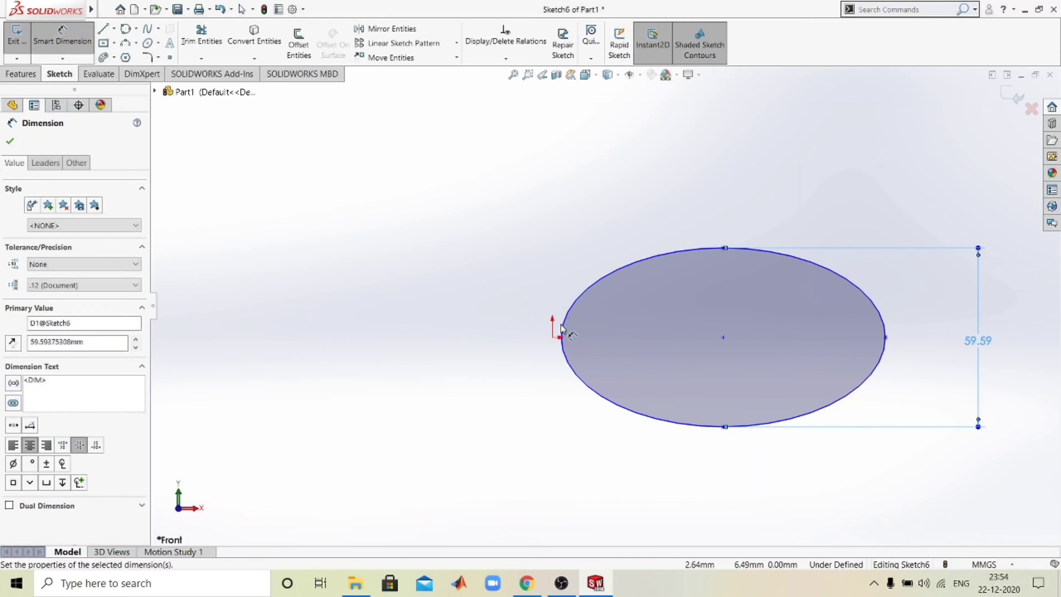
# Step: Dimension the ellipse's width between its left and right quadrant points, placing the dimension below the ellipse
pyautogui.click(561, 338)
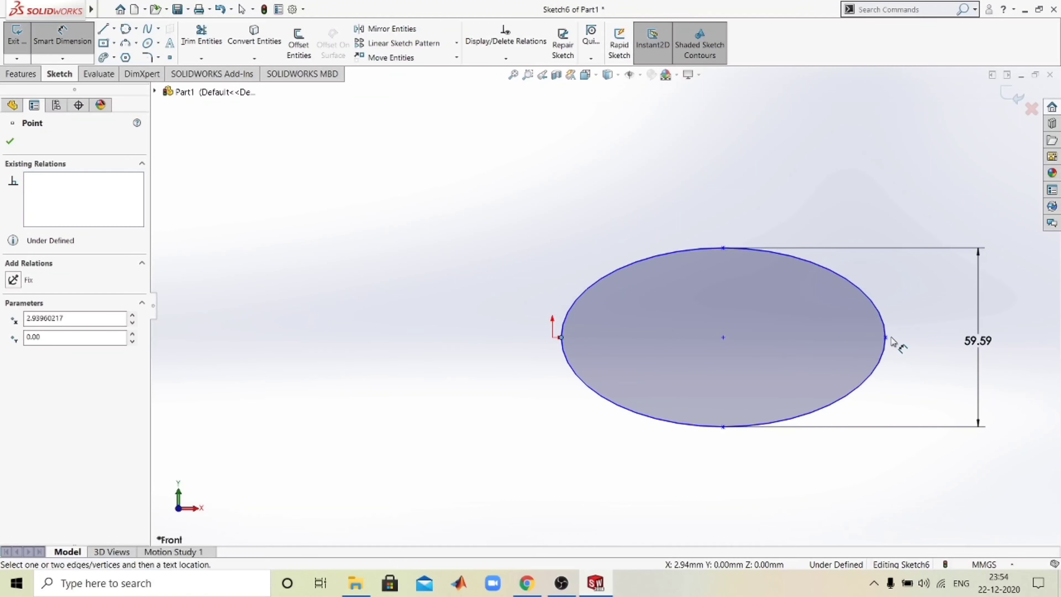
pyautogui.click(885, 338)
pyautogui.click(719, 497)
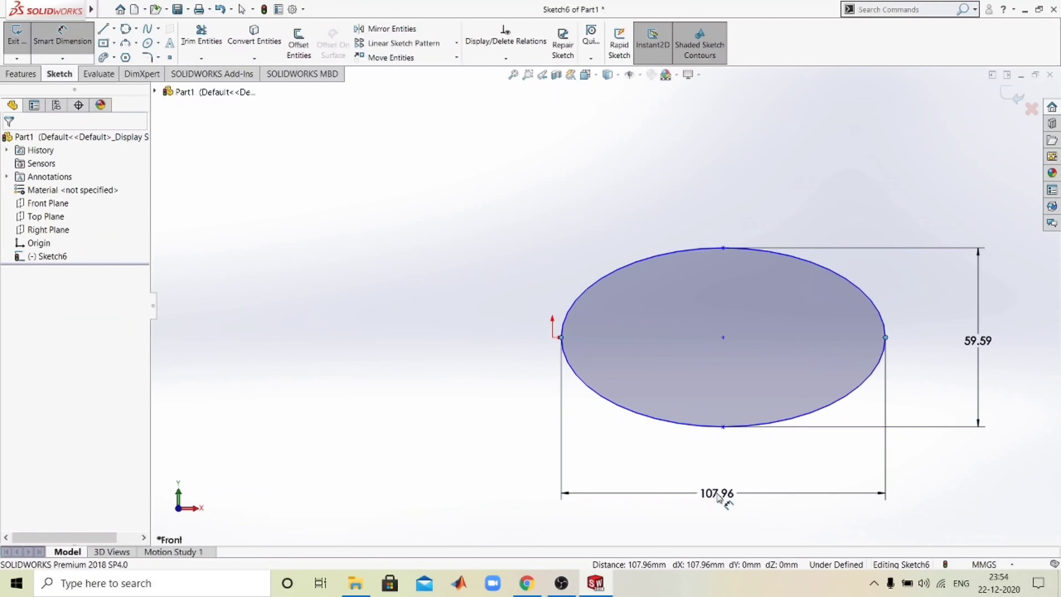
pyautogui.click(669, 476)
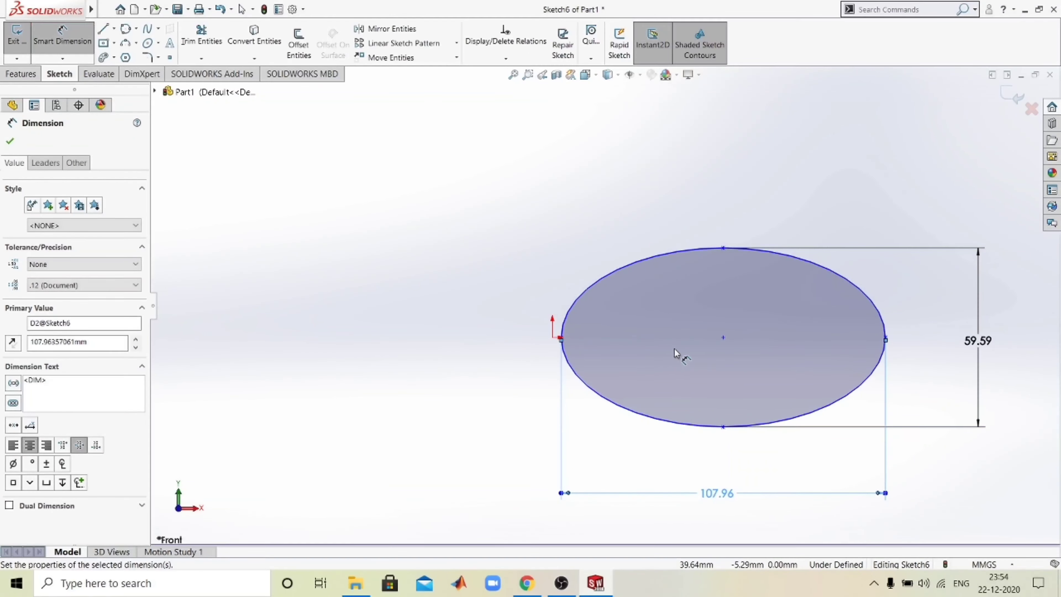
pyautogui.scroll(-1, 681, 347)
pyautogui.scroll(1, 692, 334)
pyautogui.press('Escape')
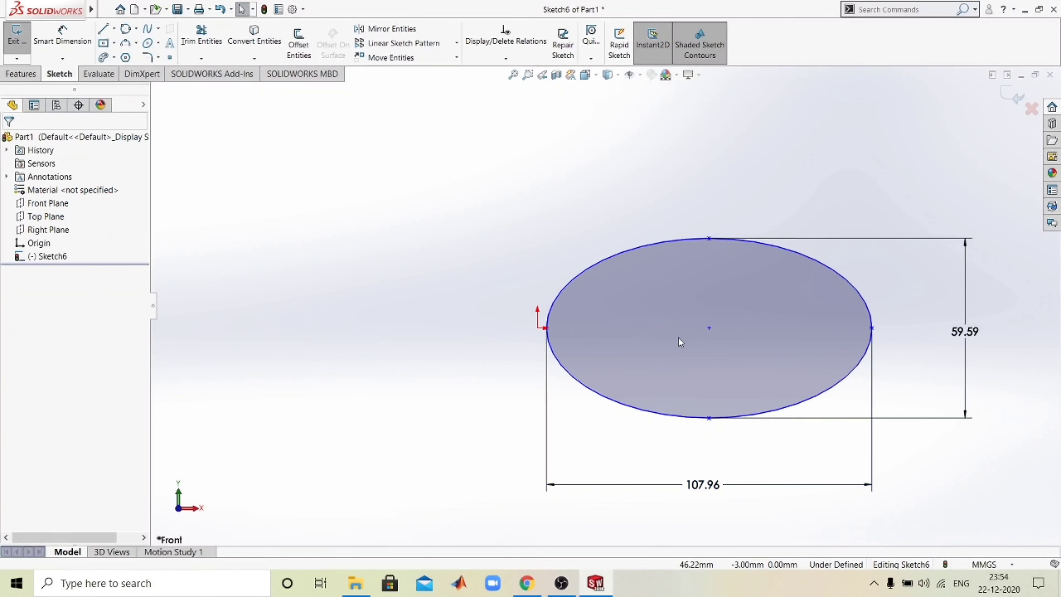
# Step: Make the ellipse's centre point coincident with the sketch origin
pyautogui.scroll(-1, 707, 332)
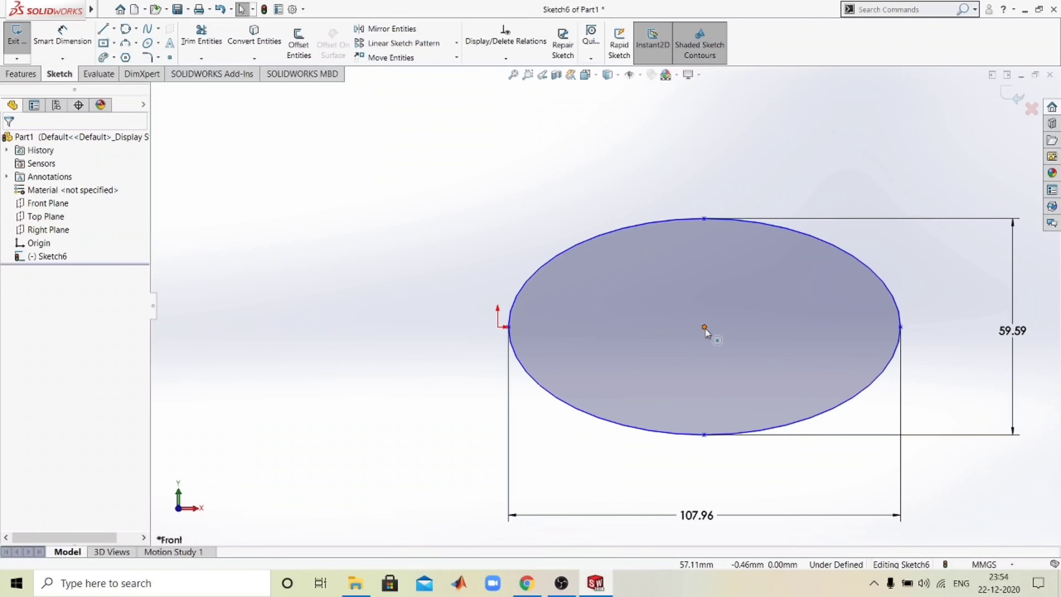
pyautogui.click(706, 328)
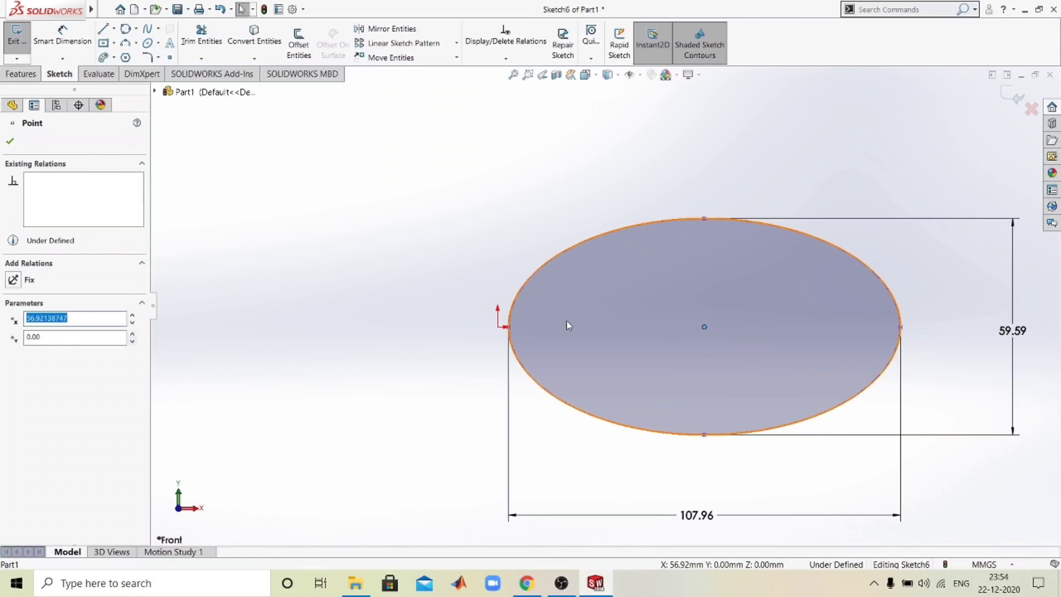
pyautogui.keyDown('ctrl'); pyautogui.click(499, 327); pyautogui.keyUp('ctrl')
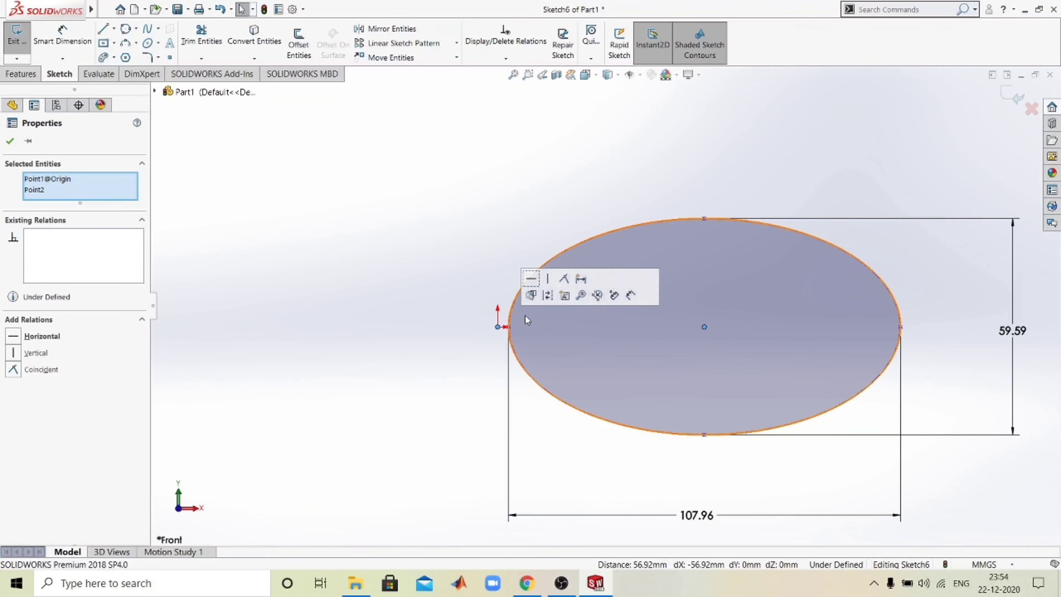
pyautogui.click(562, 279)
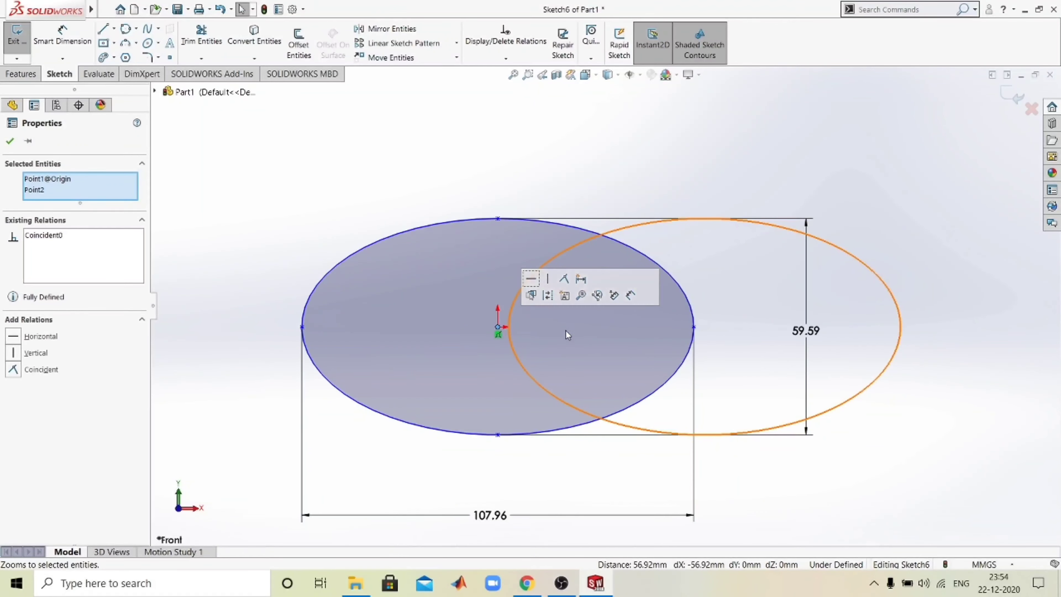
pyautogui.press('Escape')
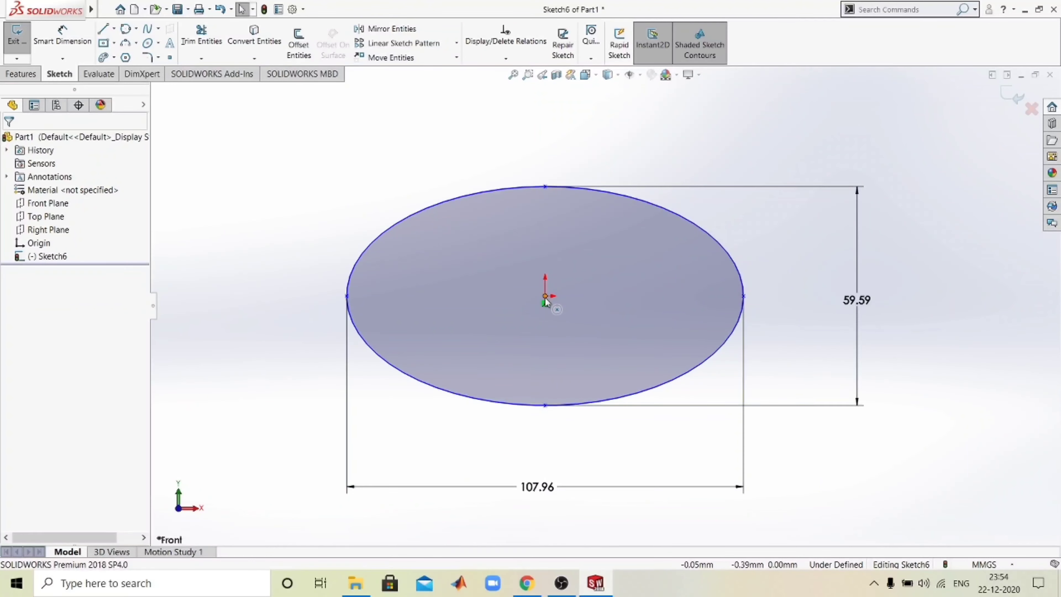
# Step: Add a horizontal relation between the ellipse's centre point and its right quadrant point
pyautogui.click(546, 297)
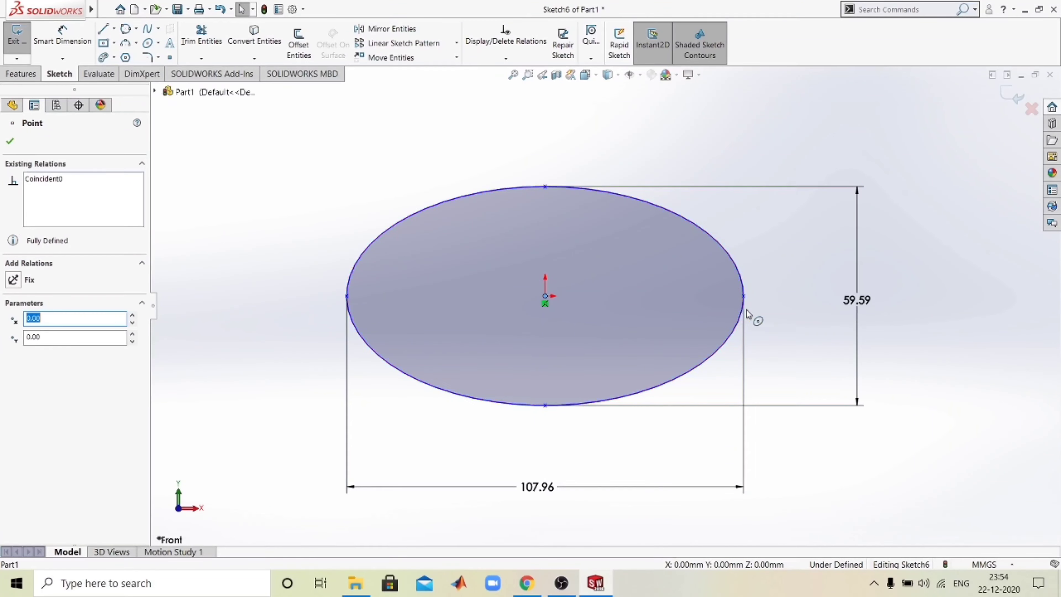
pyautogui.click(744, 297)
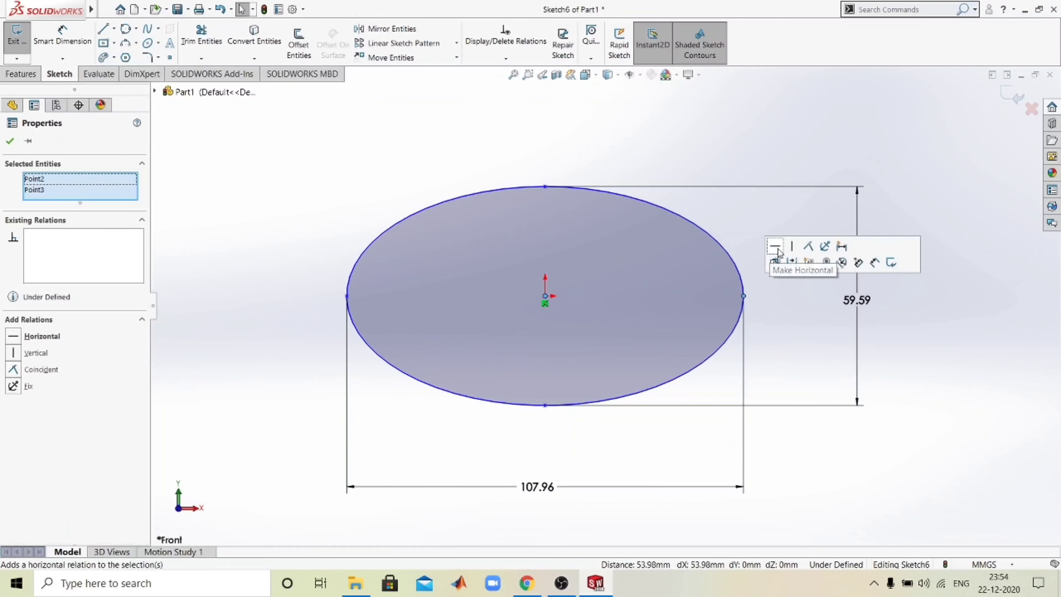
pyautogui.click(777, 253)
pyautogui.scroll(2, 661, 468)
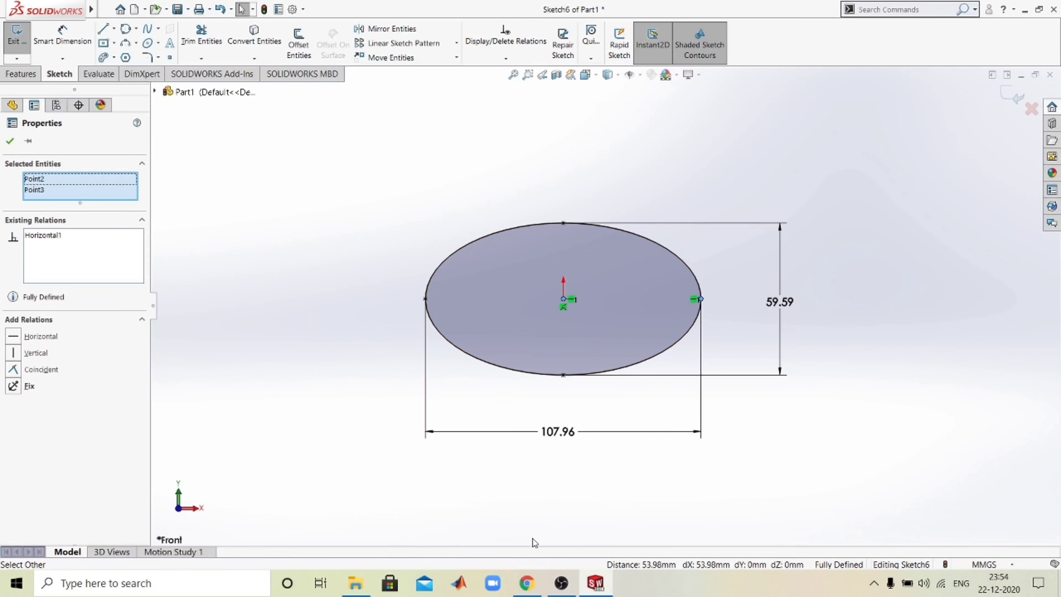
pyautogui.scroll(2, 610, 388)
pyautogui.scroll(2, 685, 345)
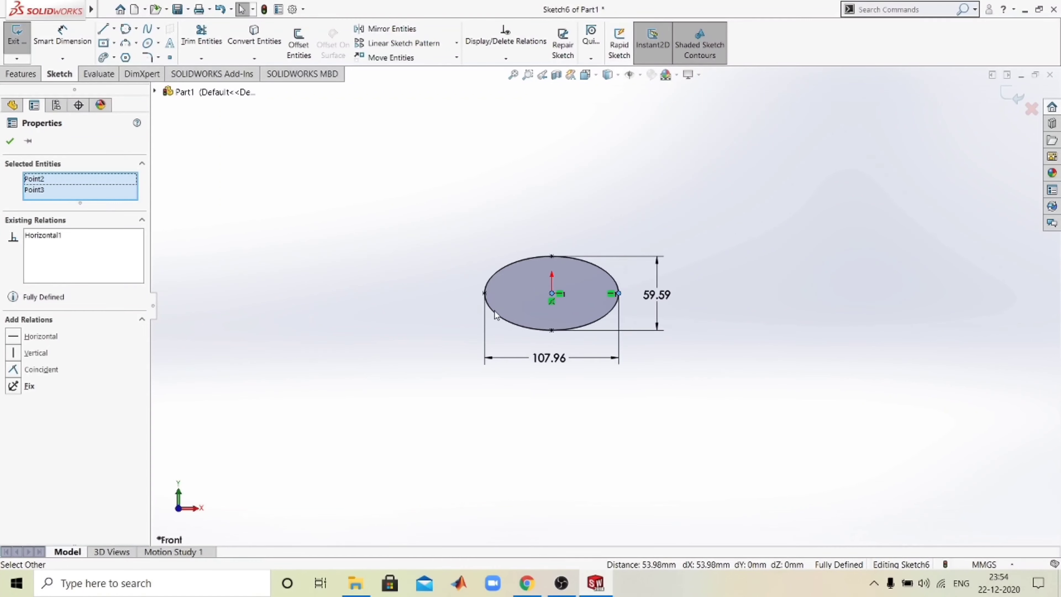
pyautogui.click(9, 140)
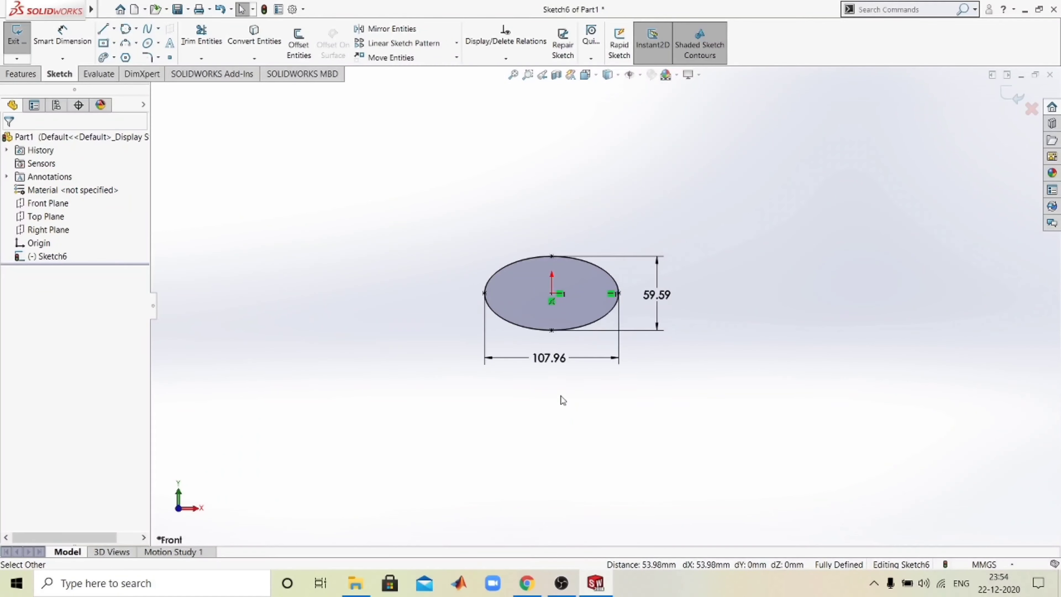
# Step: Sketch a partial ellipse below the full ellipse, with radii of about 73 mm and 41 mm and an opening on its right side
pyautogui.scroll(5, 560, 395)
pyautogui.scroll(-5, 561, 395)
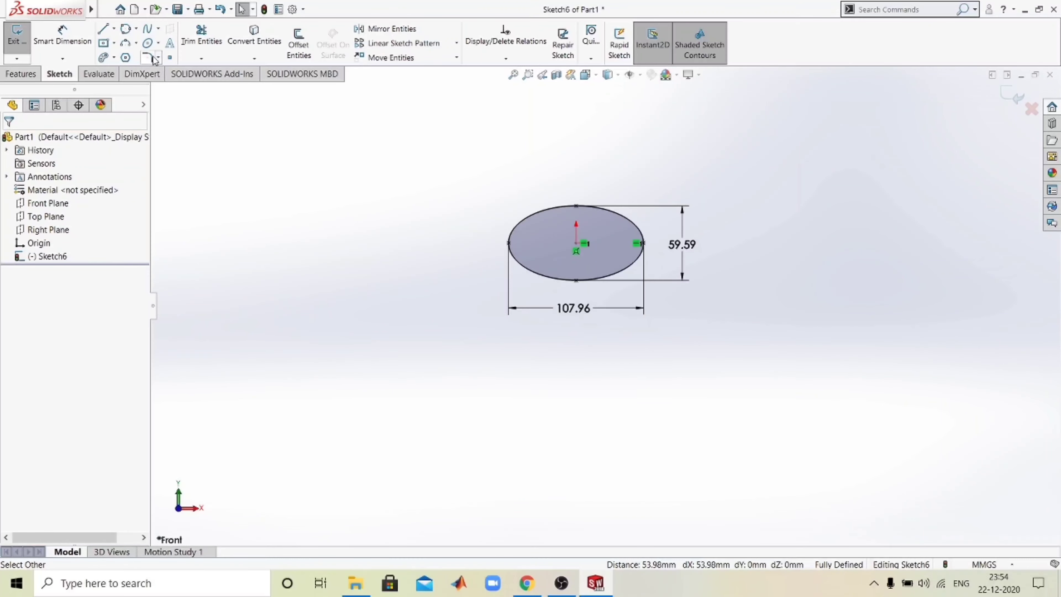
pyautogui.click(157, 43)
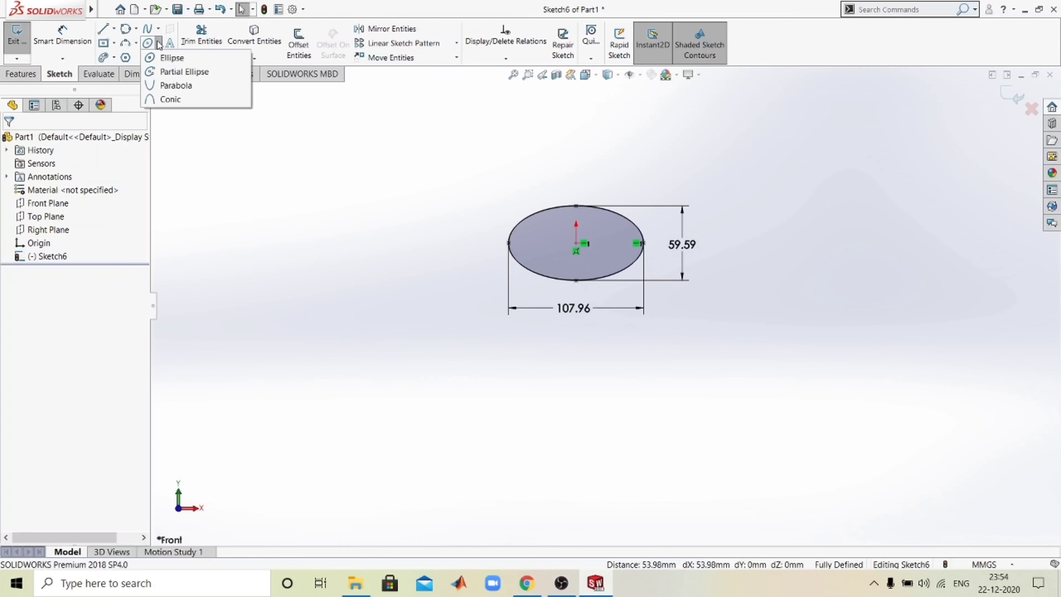
pyautogui.click(179, 73)
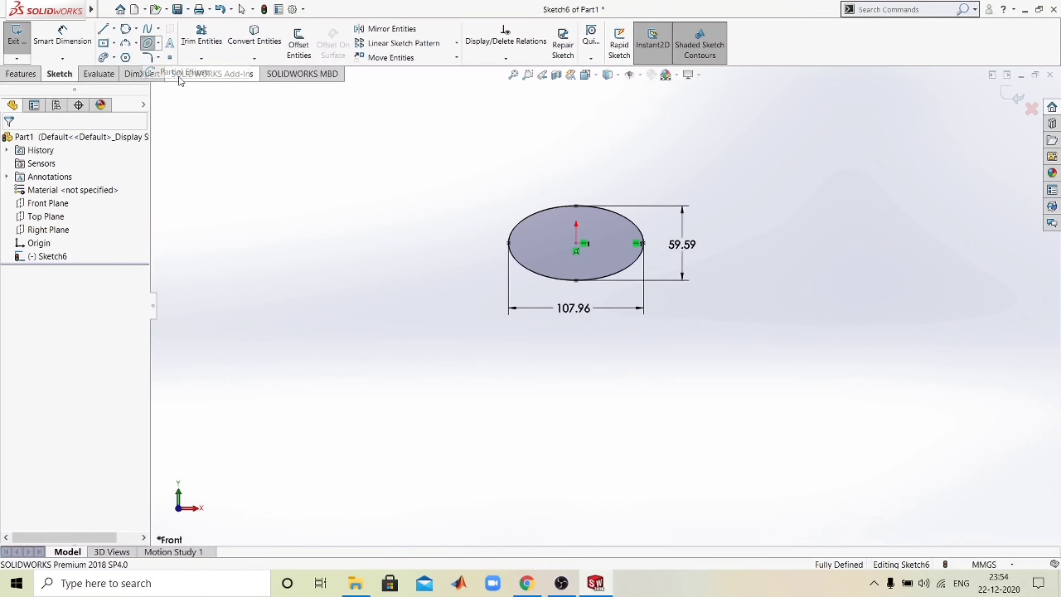
pyautogui.click(567, 434)
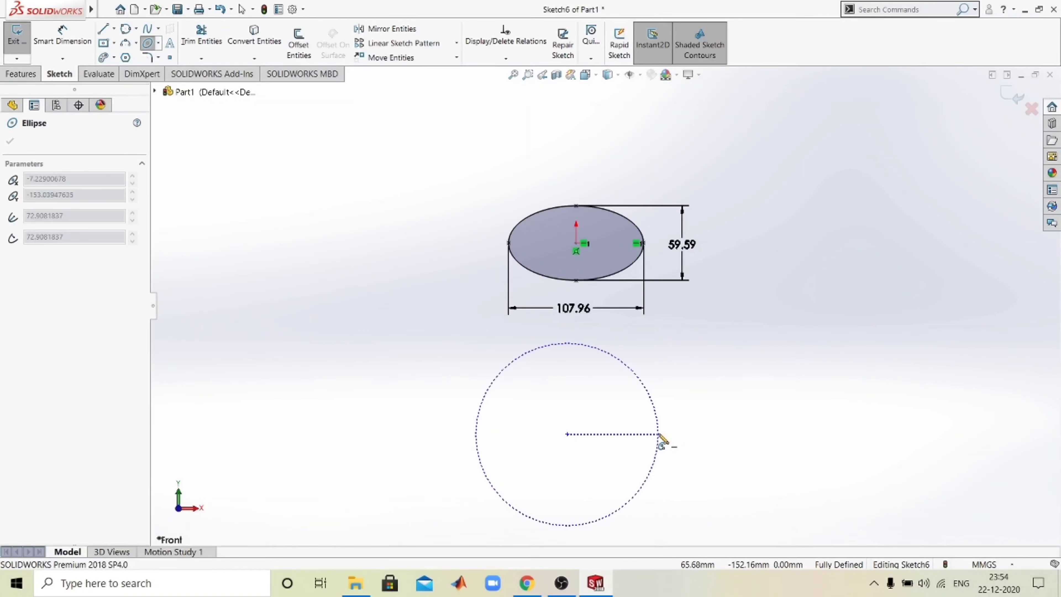
pyautogui.click(659, 434)
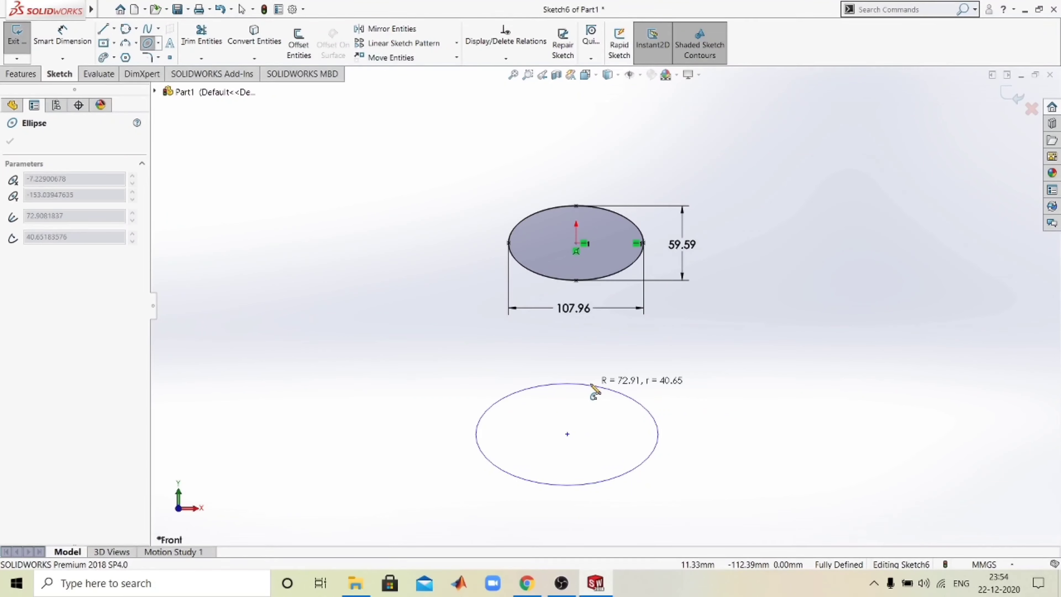
pyautogui.click(591, 384)
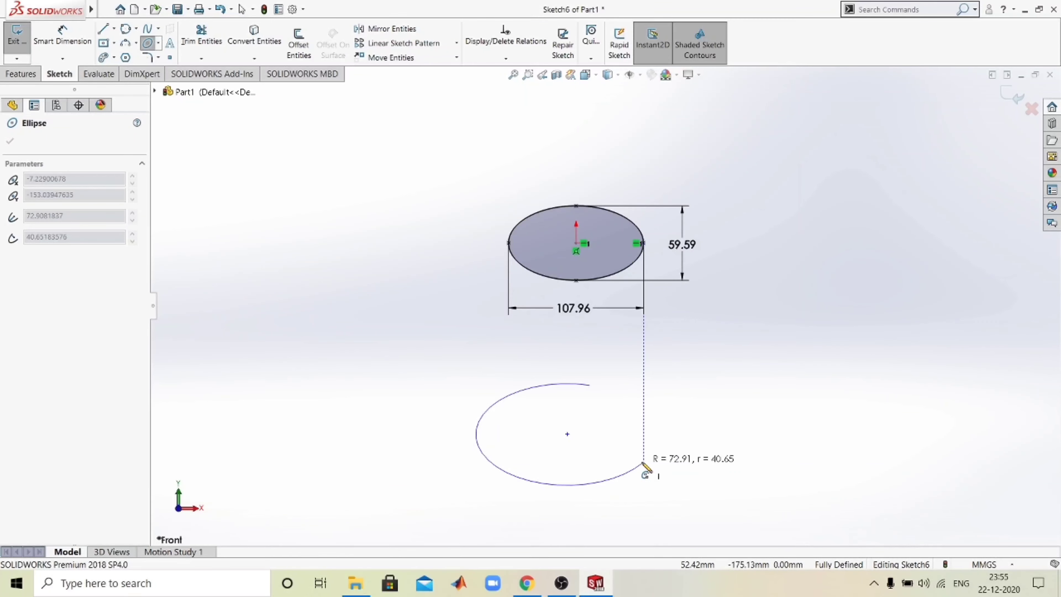
pyautogui.click(643, 462)
pyautogui.scroll(-2, 577, 425)
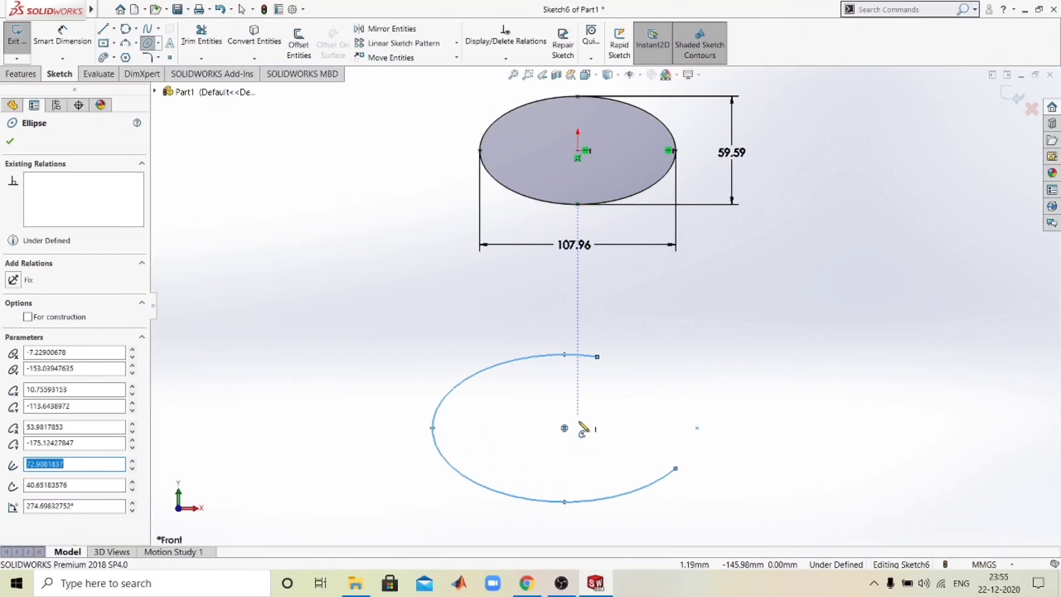
# Step: Sketch a parabola arc to the right of the ellipse, opening left, with its focus about 62 mm left of the apex
pyautogui.scroll(2, 580, 423)
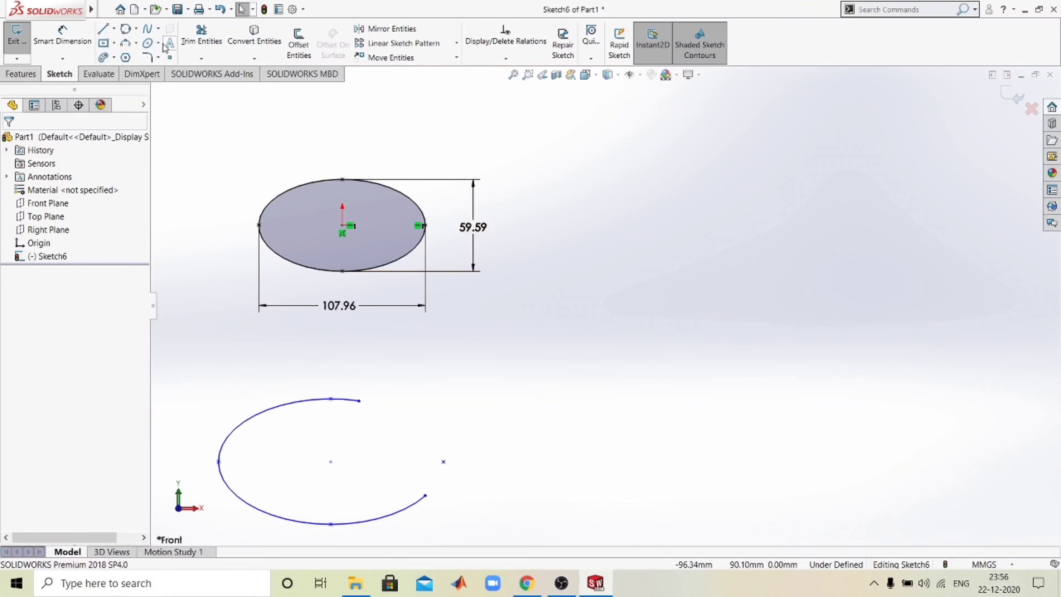
pyautogui.click(158, 43)
pyautogui.click(167, 85)
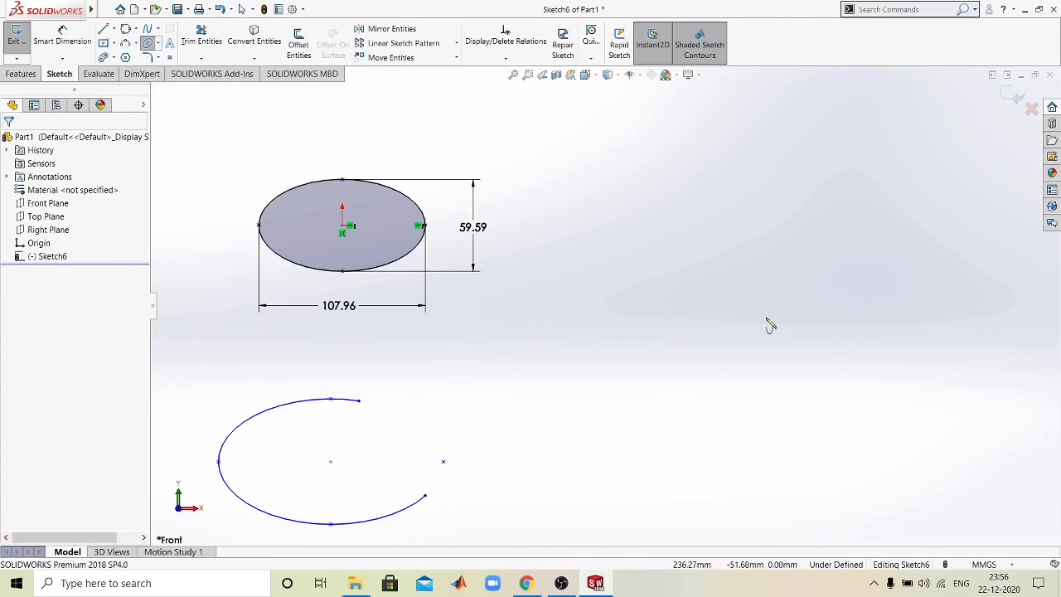
pyautogui.click(696, 310)
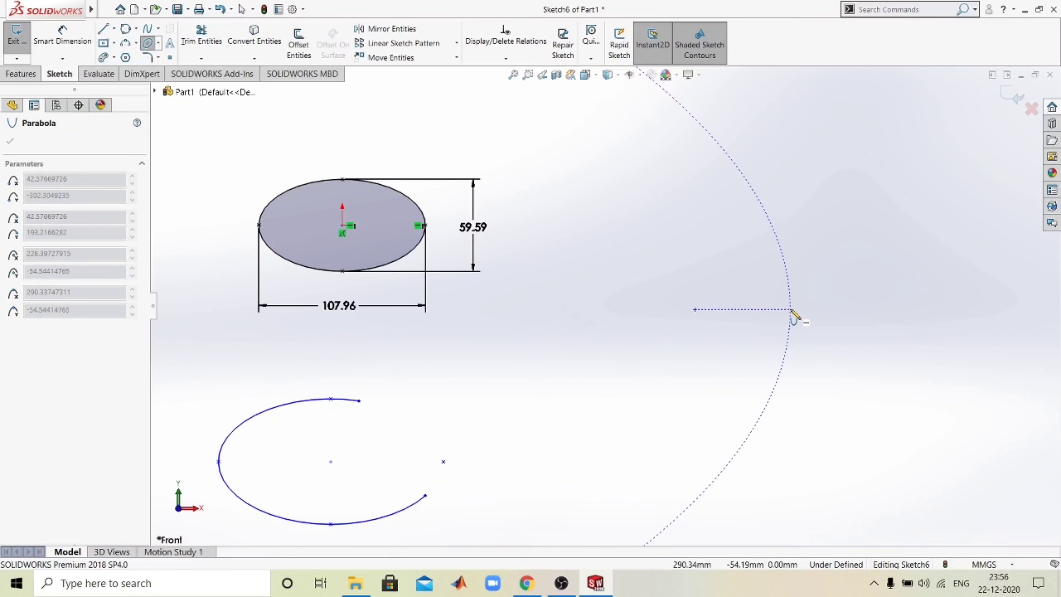
pyautogui.click(794, 315)
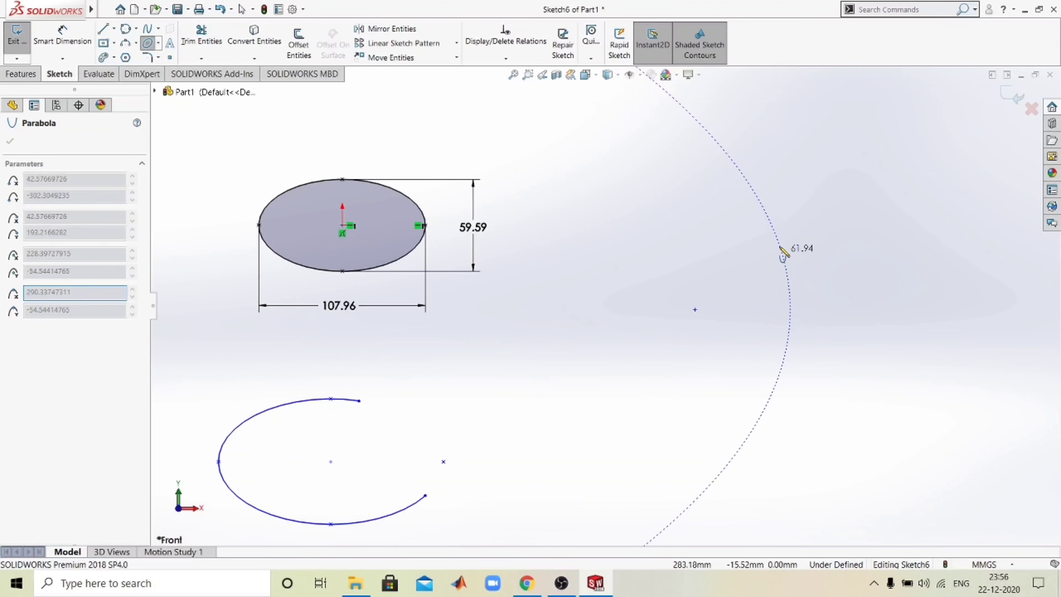
pyautogui.click(756, 195)
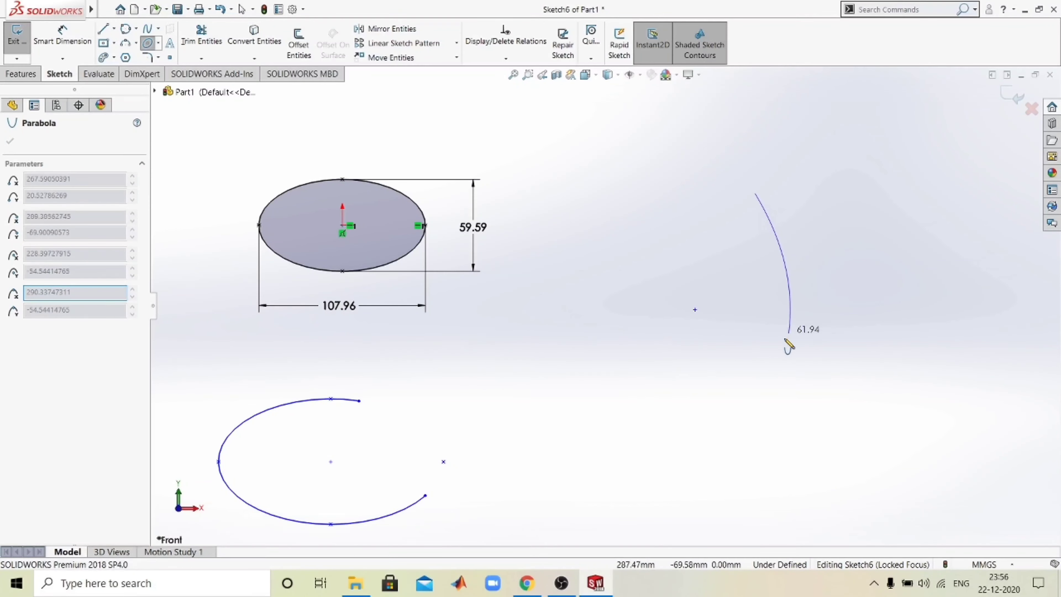
pyautogui.click(751, 430)
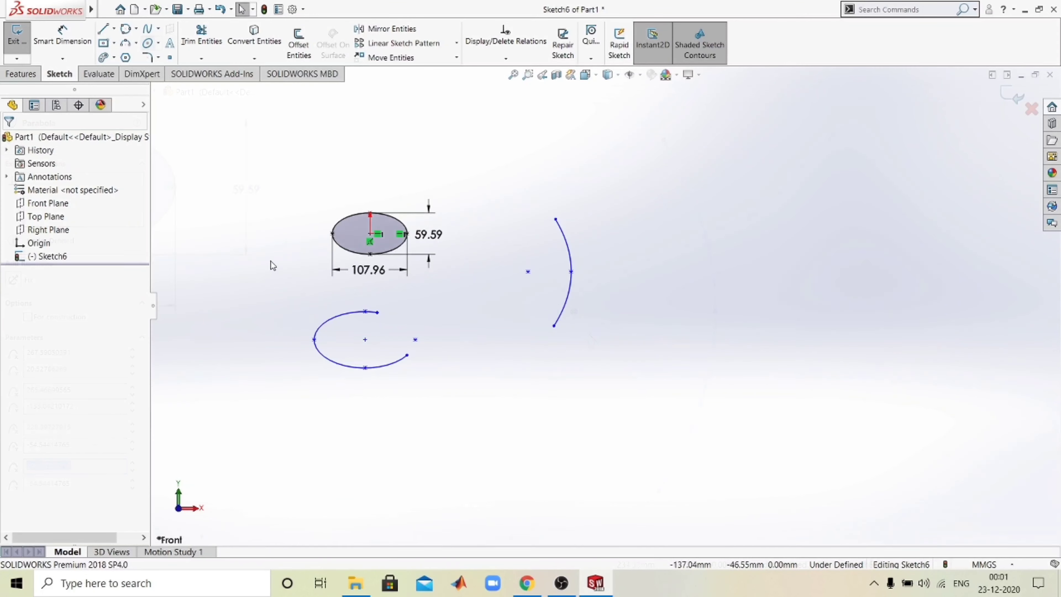
# Step: Sketch a conic at the lower right of the parabola, with endpoints about 173 mm apart vertically, bulging right with a rho of about 0.42
pyautogui.click(158, 43)
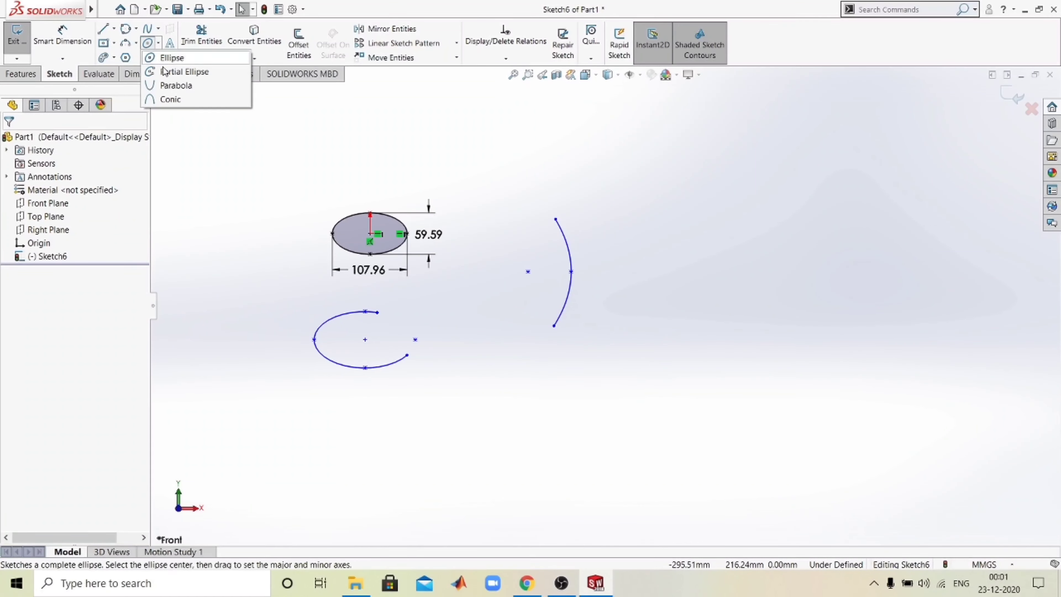
pyautogui.click(177, 101)
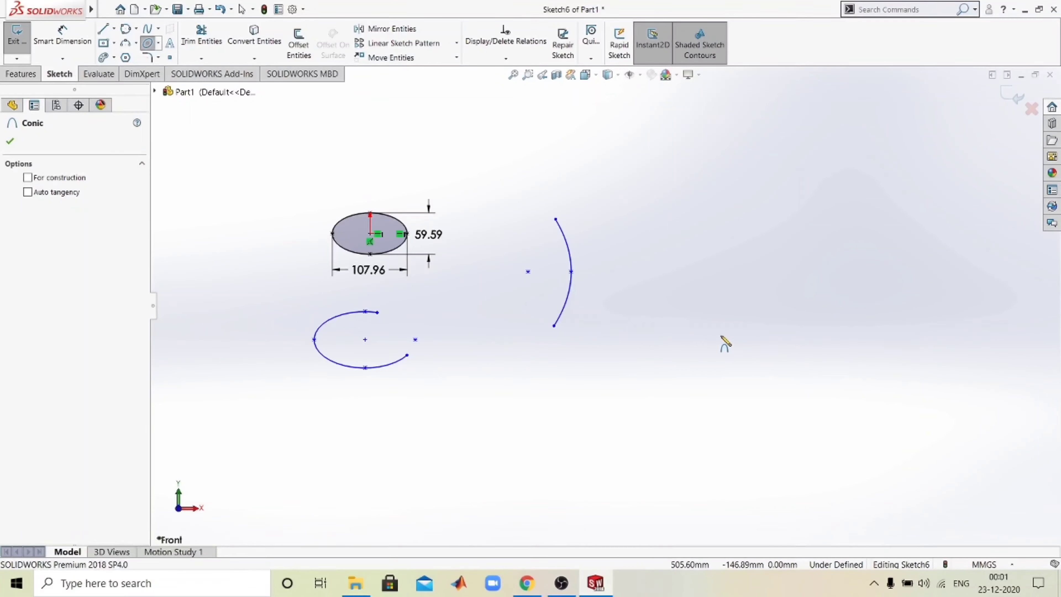
pyautogui.click(720, 335)
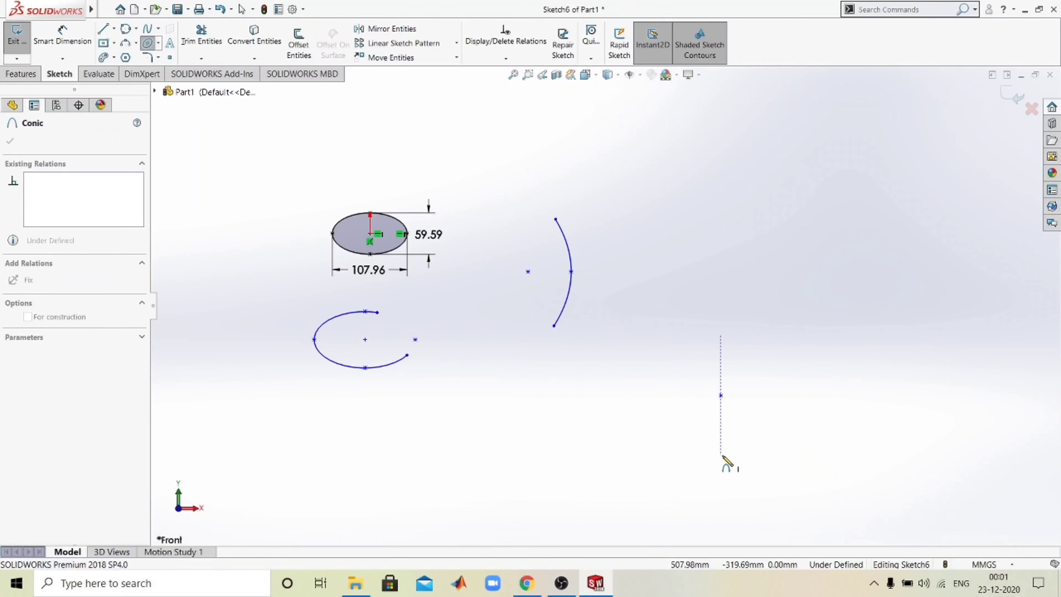
pyautogui.click(721, 454)
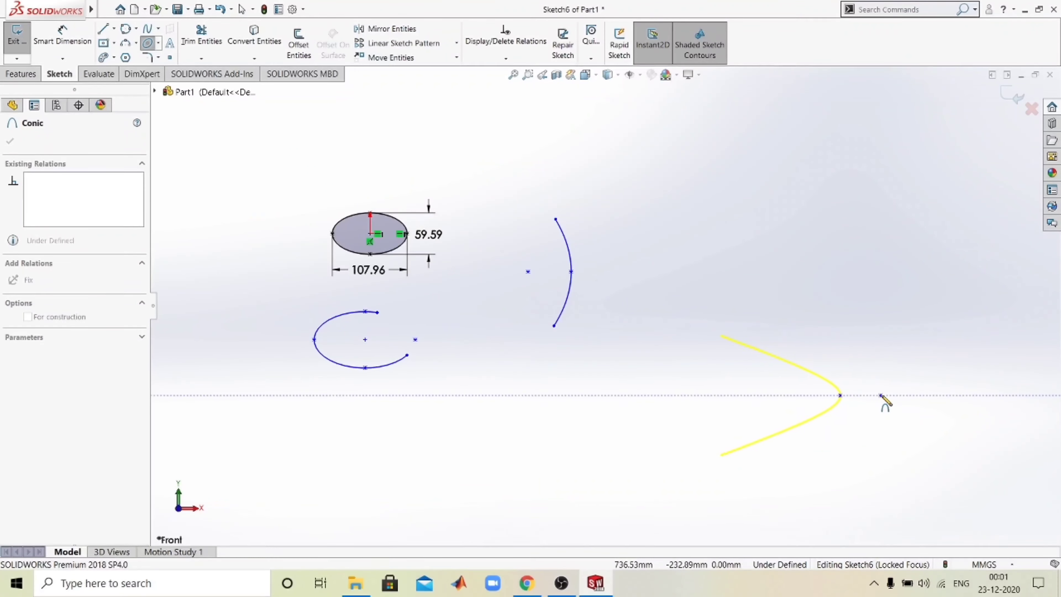
pyautogui.click(885, 395)
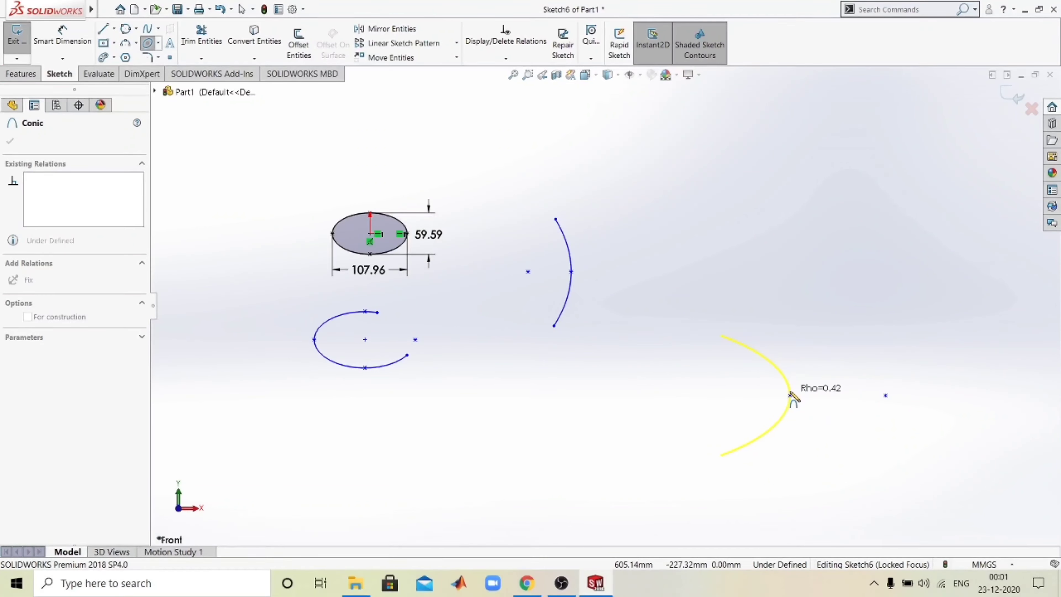
pyautogui.click(790, 395)
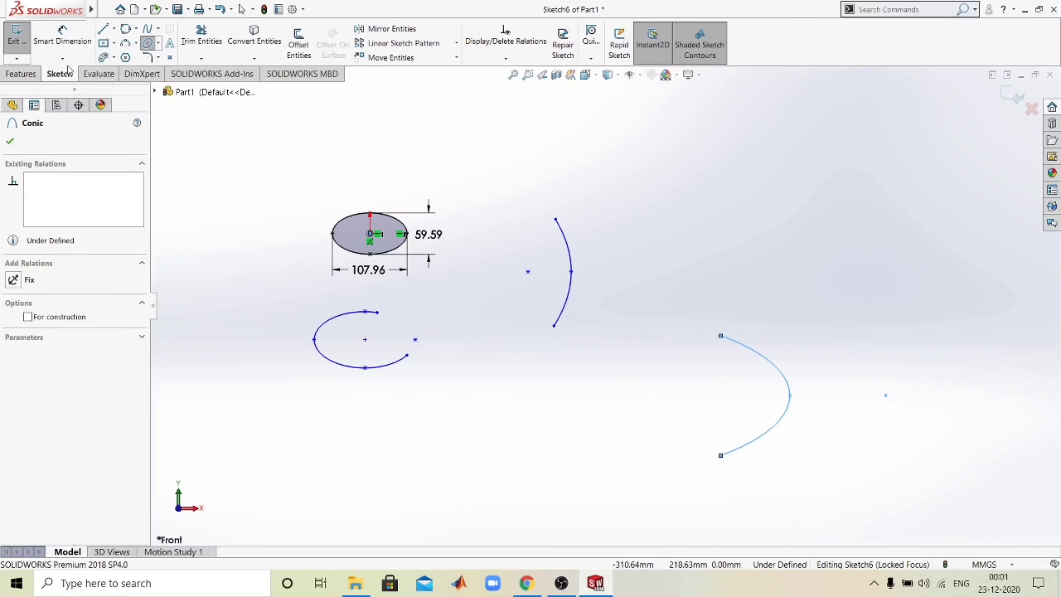
# Step: Dimension the horizontal distance between the conic curve's shoulder point and its outer vertex point, placing the dimension below the curve
pyautogui.click(63, 40)
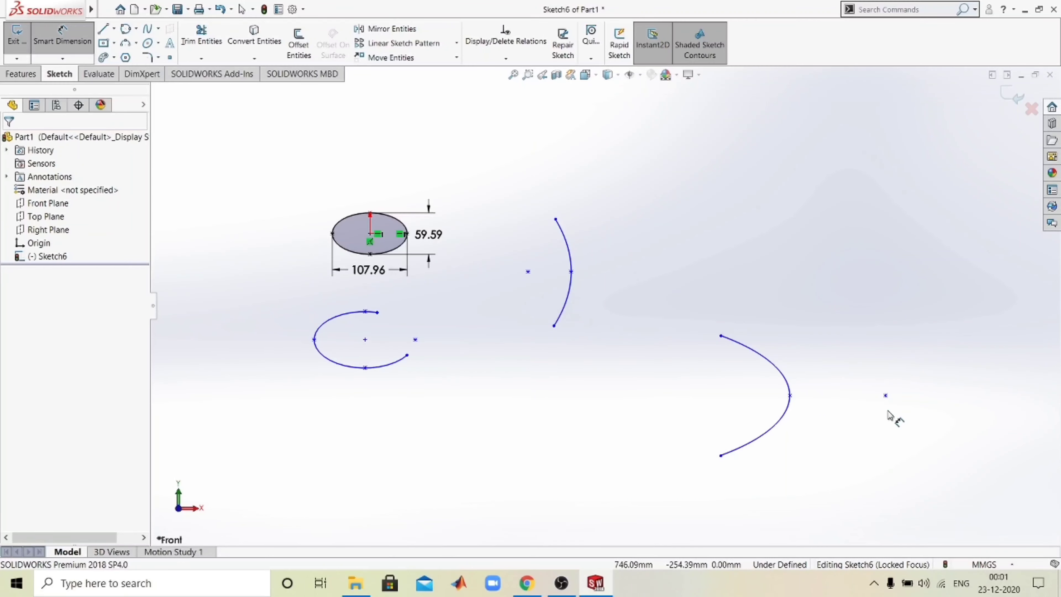
pyautogui.click(790, 396)
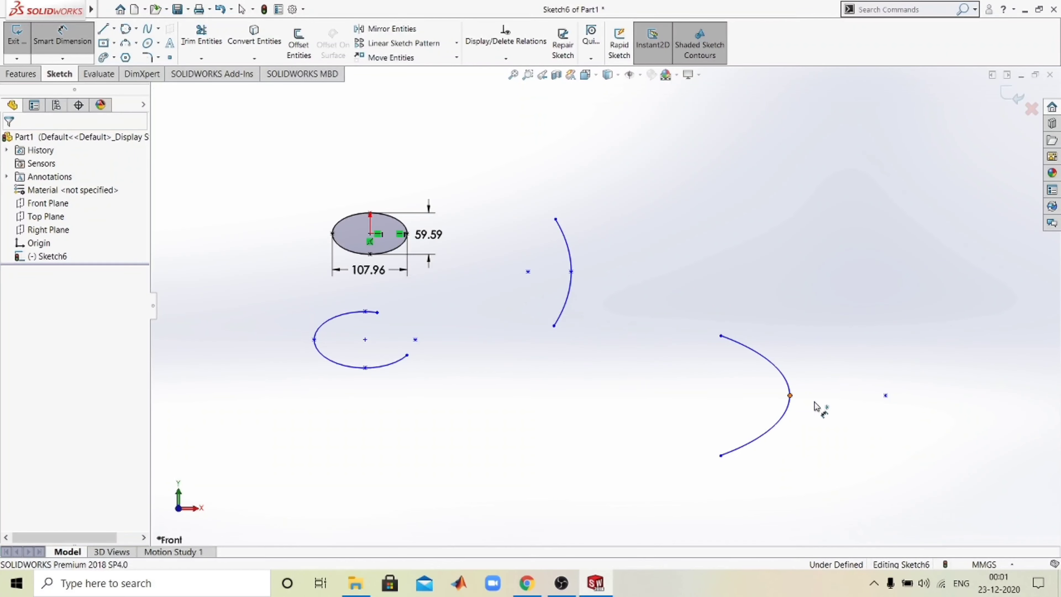
pyautogui.click(886, 396)
pyautogui.click(831, 495)
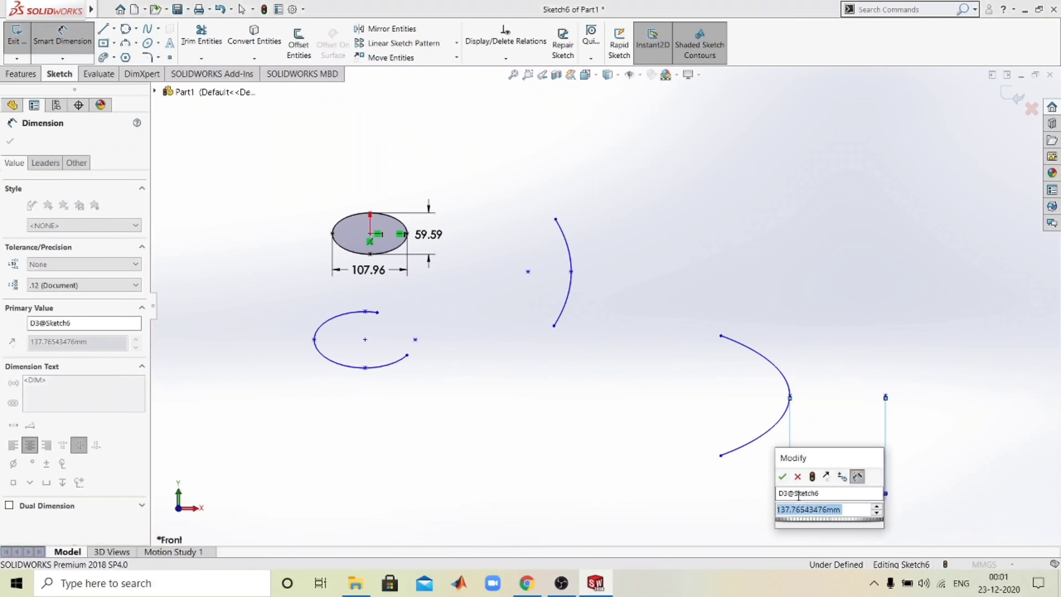
pyautogui.click(781, 477)
pyautogui.press('Escape')
pyautogui.press('Escape')
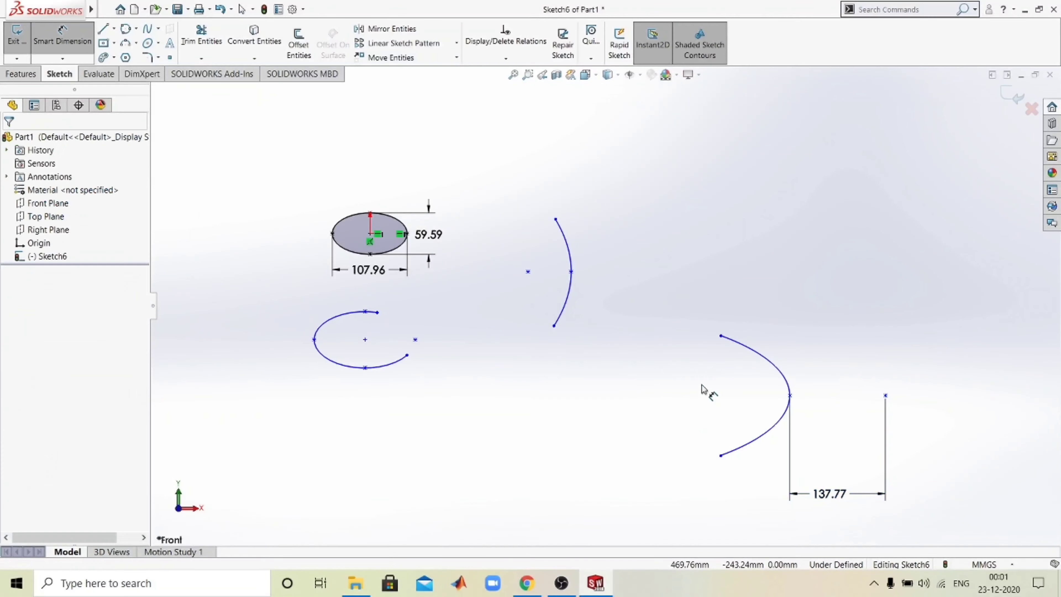
# Step: Add a vertical relation between the conic curve's upper and lower endpoints
pyautogui.click(721, 336)
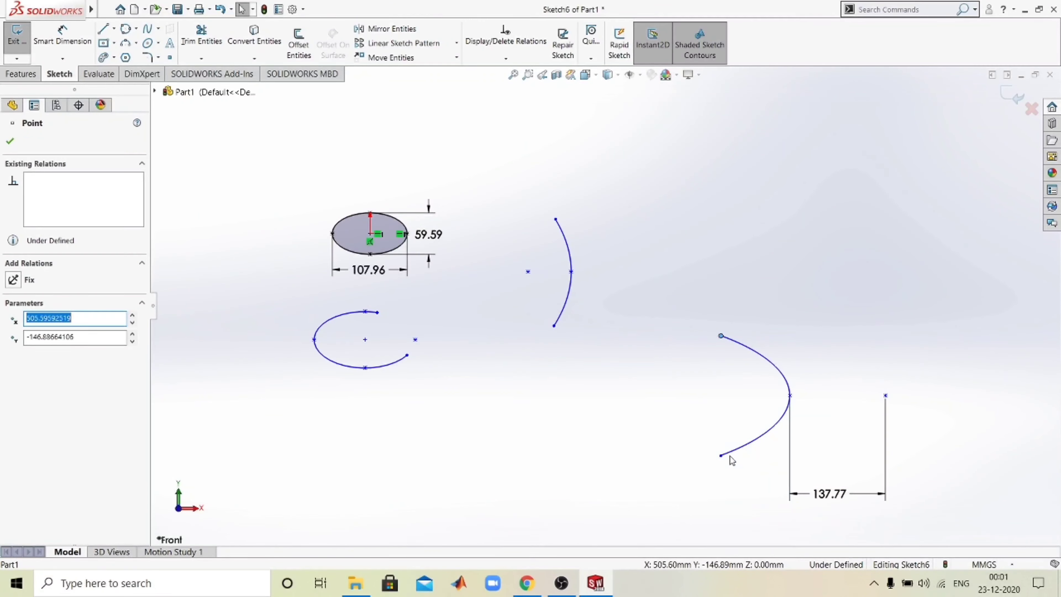
pyautogui.keyDown('ctrl'); pyautogui.click(721, 455); pyautogui.keyUp('ctrl')
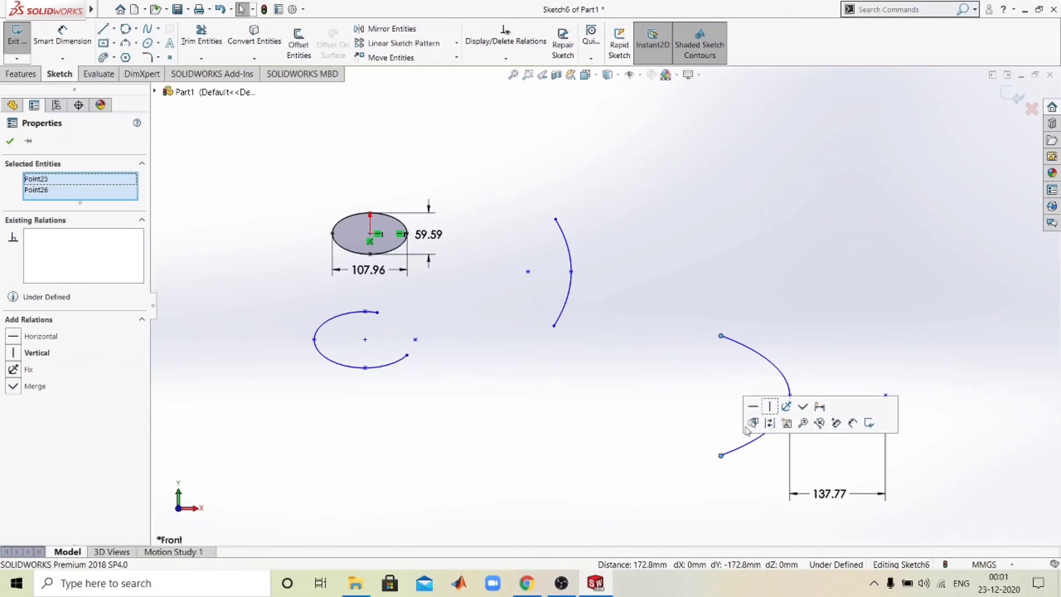
pyautogui.click(770, 407)
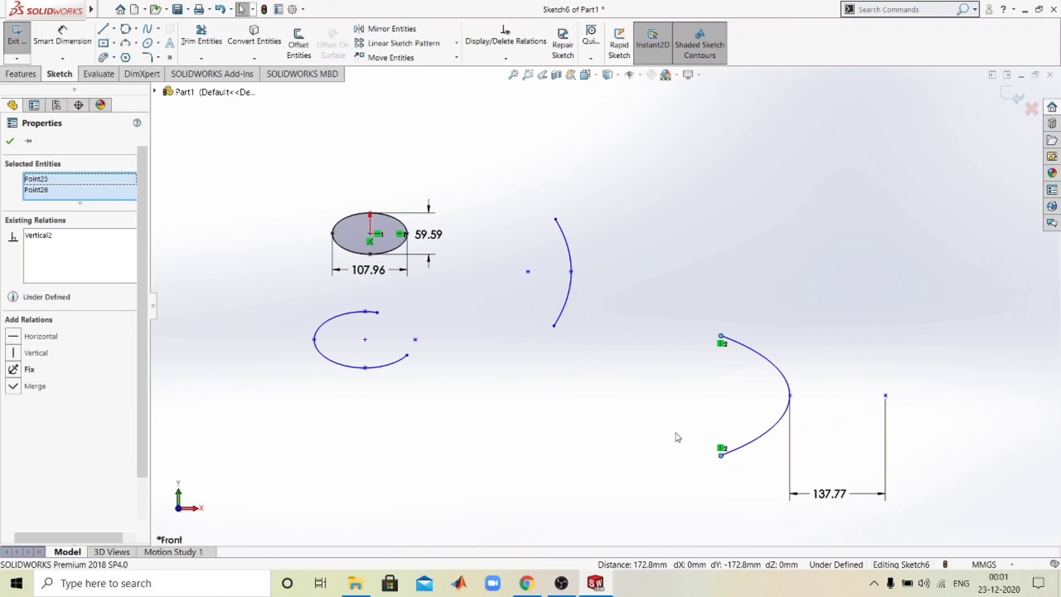
pyautogui.press('Escape')
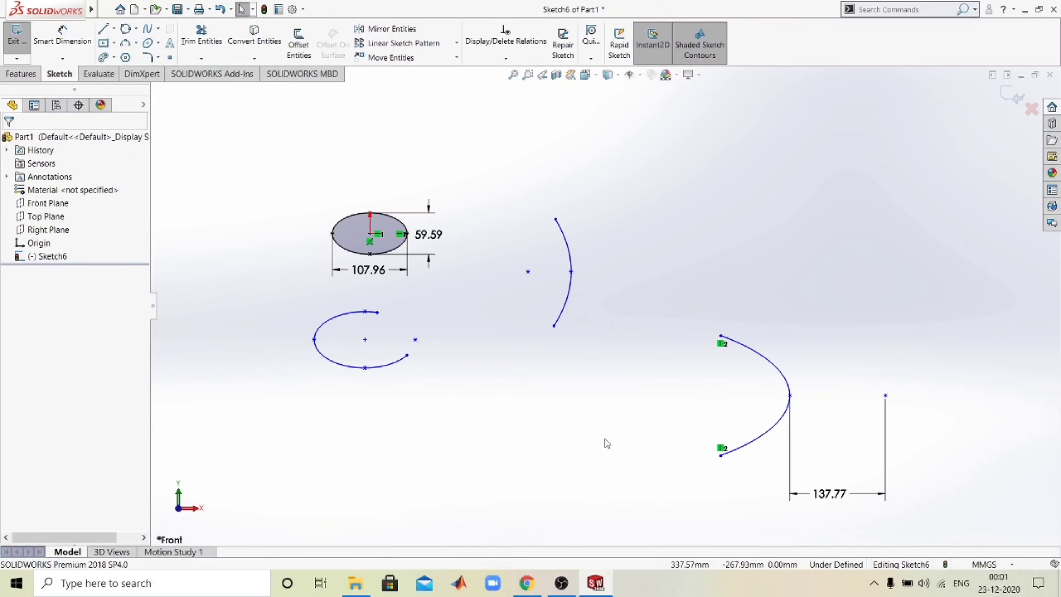